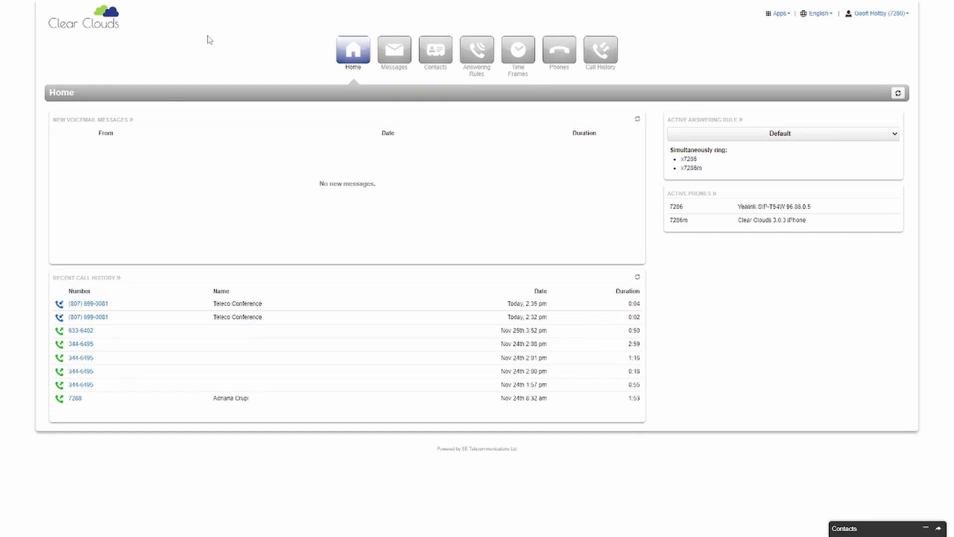
Set voicemail Email Notification to 'Send w/ attachment (leave as new)' and save.
{"action": "left_click", "coordinate": [403, 58]}
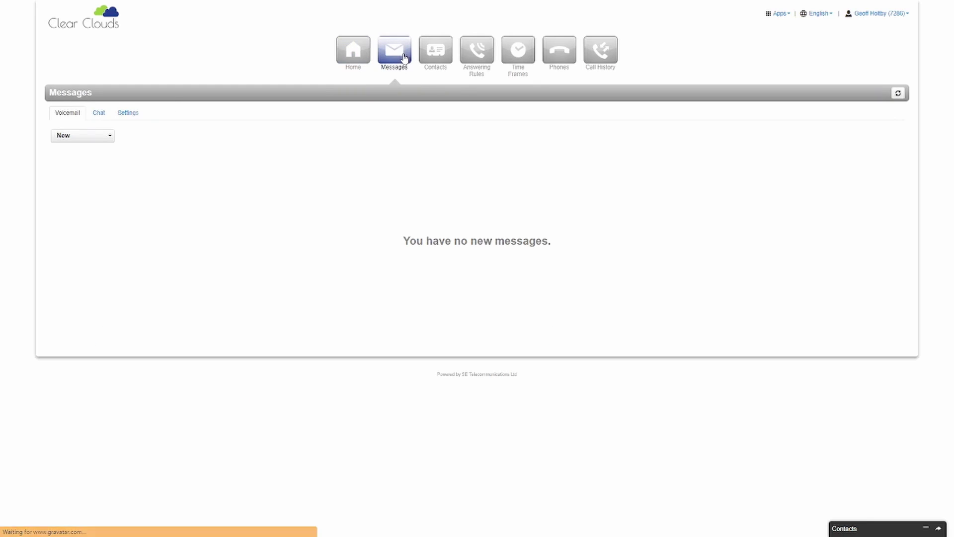
{"action": "left_click", "coordinate": [136, 117]}
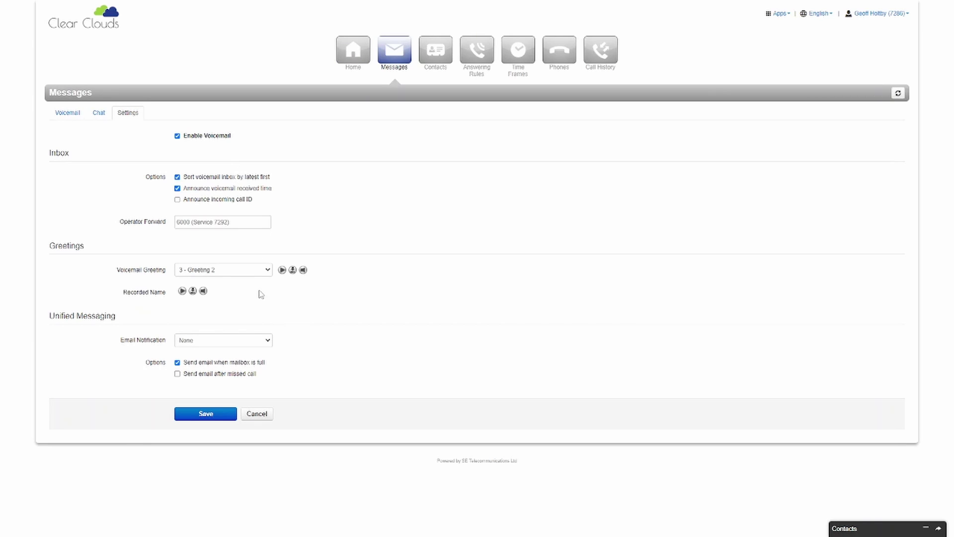
{"action": "left_click", "coordinate": [267, 340]}
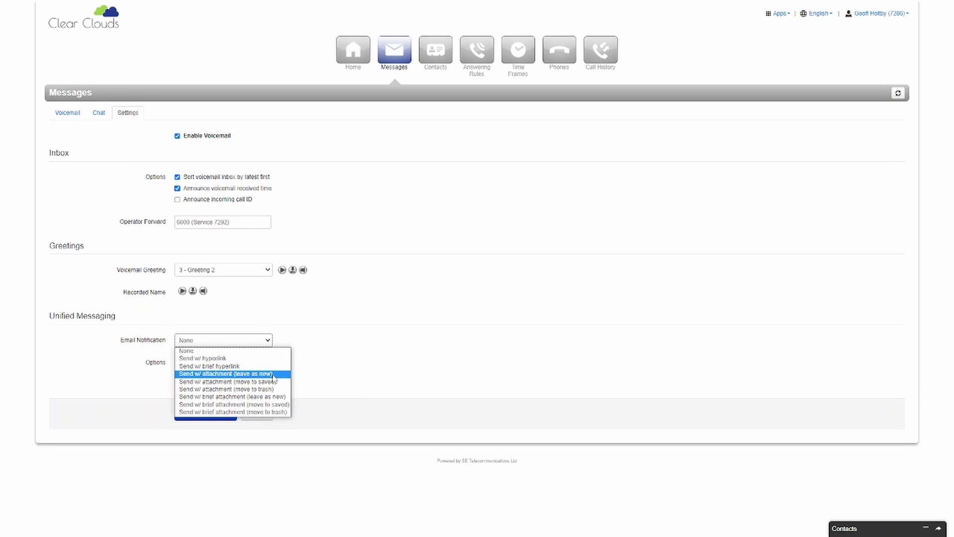
{"action": "left_click", "coordinate": [273, 374]}
{"action": "left_click", "coordinate": [218, 416]}
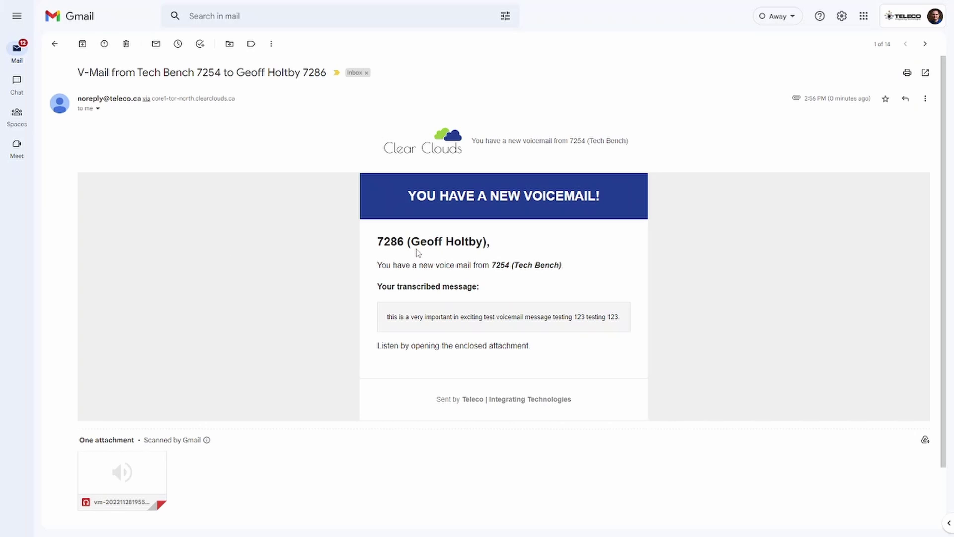
{"action": "mouse_move", "coordinate": [121, 477]}
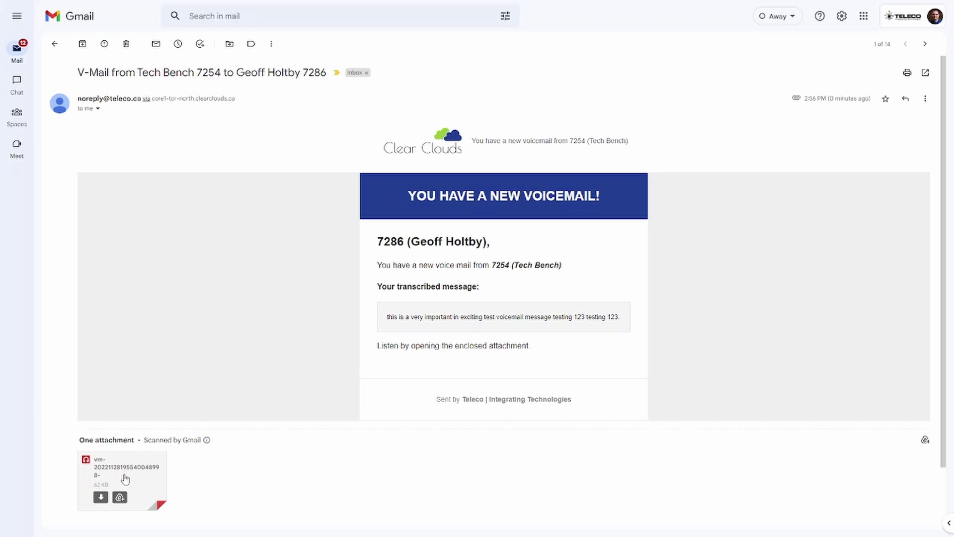
Play and pause the Tech Bench 7254 voicemail attachment, close it, and highlight the transcription.
{"action": "left_click", "coordinate": [128, 481]}
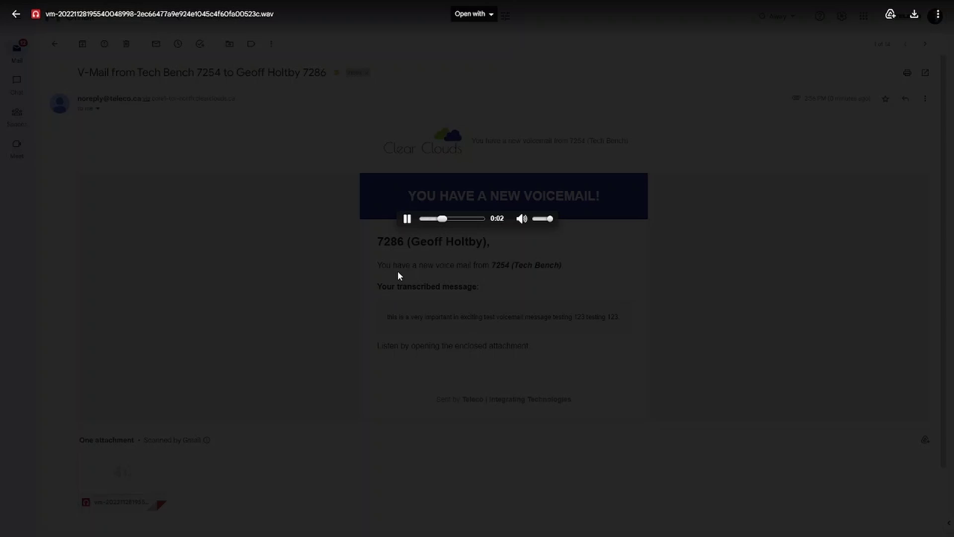
{"action": "left_click", "coordinate": [407, 221]}
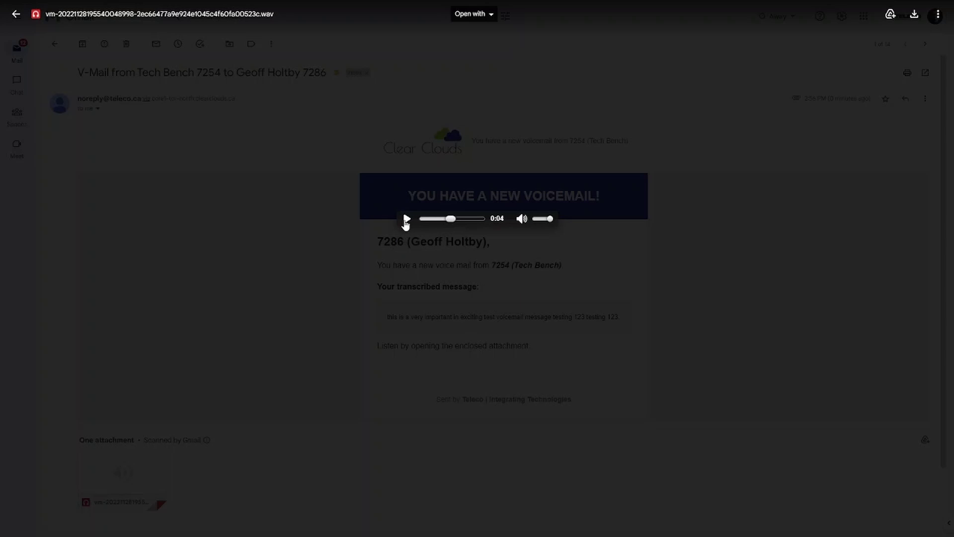
{"action": "left_click", "coordinate": [298, 246]}
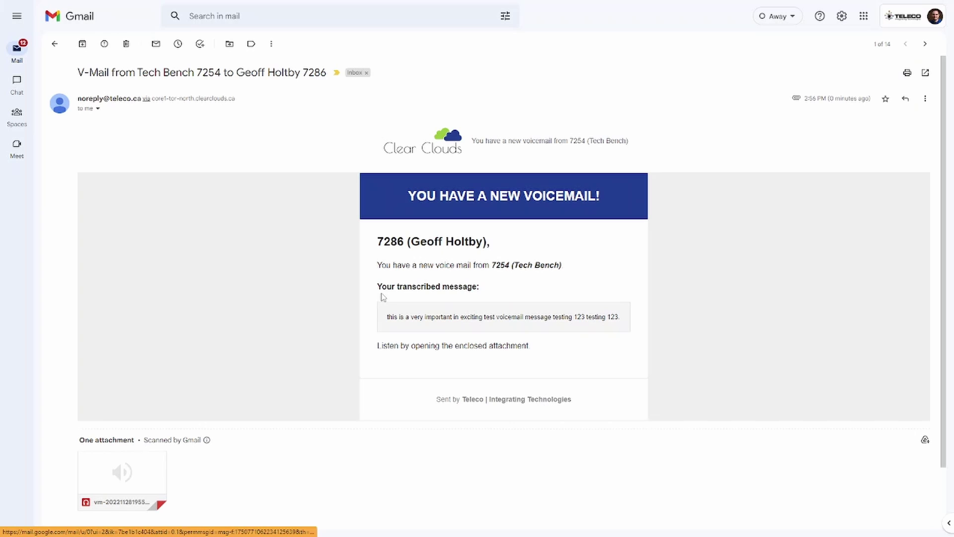
{"action": "left_click_drag", "start_coordinate": [377, 287], "coordinate": [493, 290]}
{"action": "left_click", "coordinate": [515, 290]}
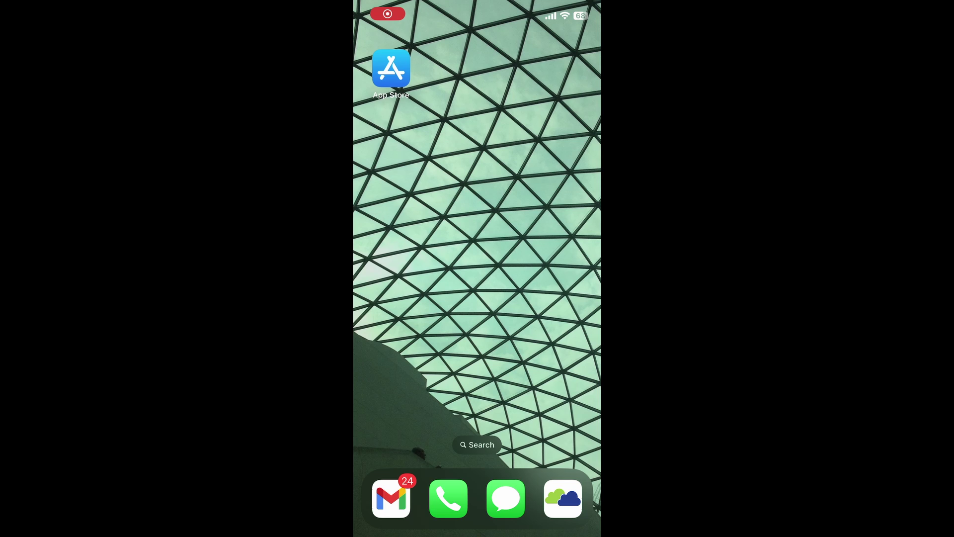
Search the App Store for 'clear clouds', open the app, and show its dialpad.
{"action": "left_click", "coordinate": [390, 68]}
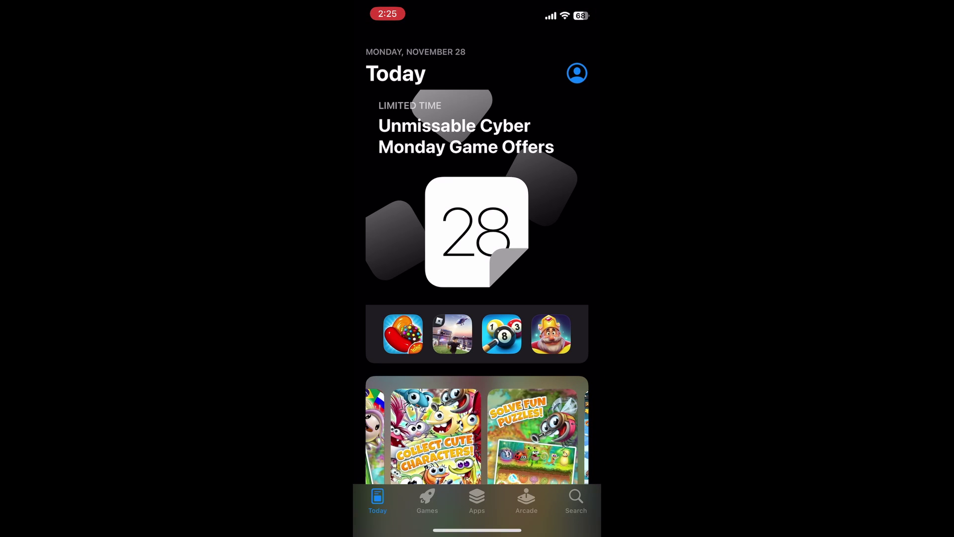
{"action": "left_click", "coordinate": [576, 500]}
{"action": "left_click", "coordinate": [462, 103]}
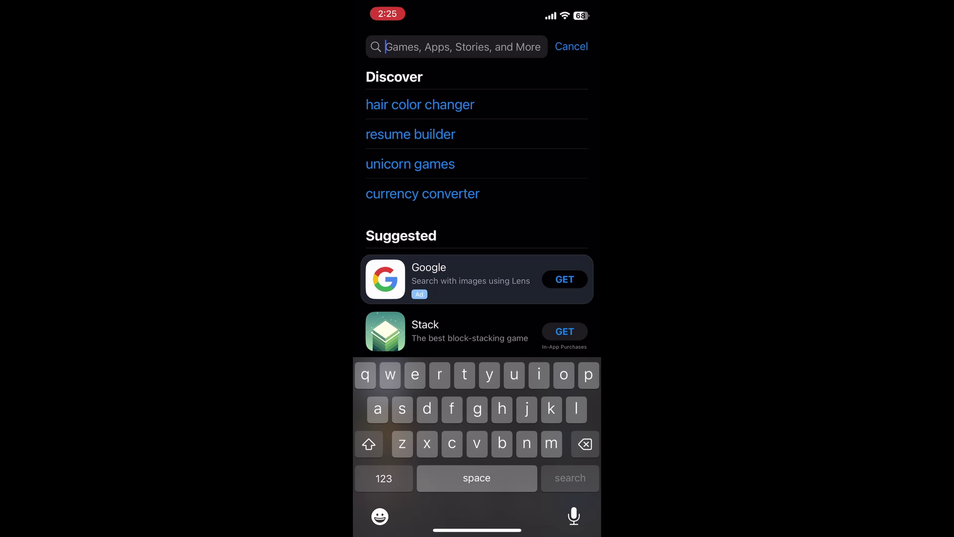
{"action": "type", "text": "clear "}
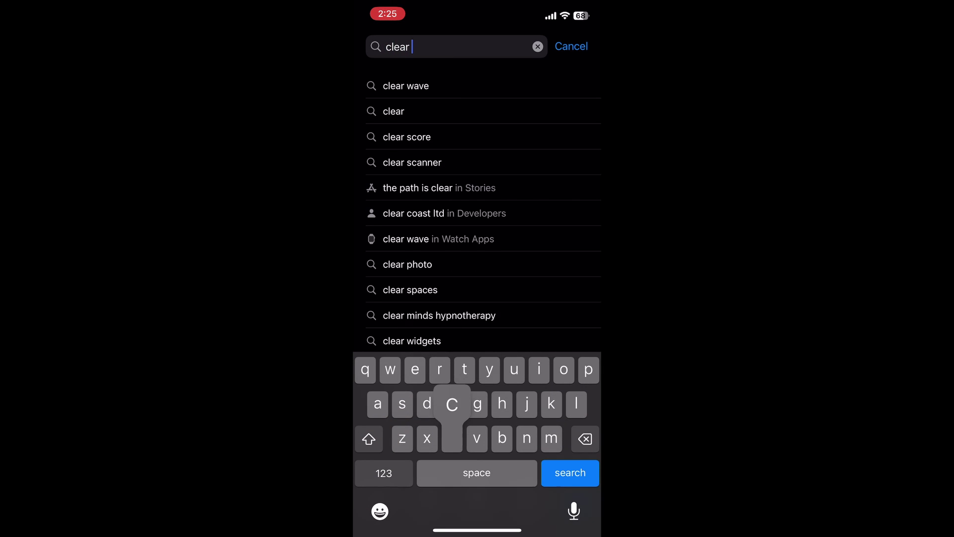
{"action": "type", "text": "clouds"}
{"action": "key", "text": "Return"}
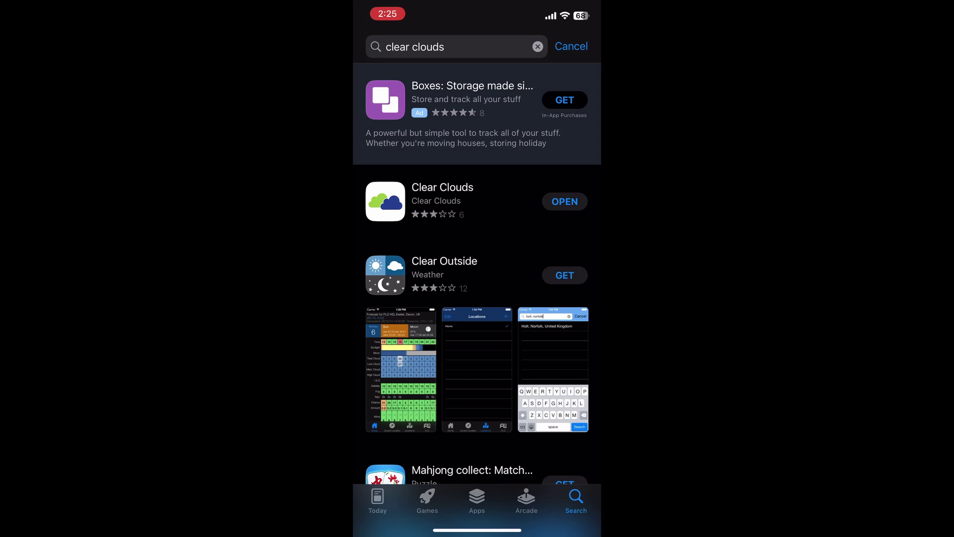
{"action": "left_click", "coordinate": [442, 196]}
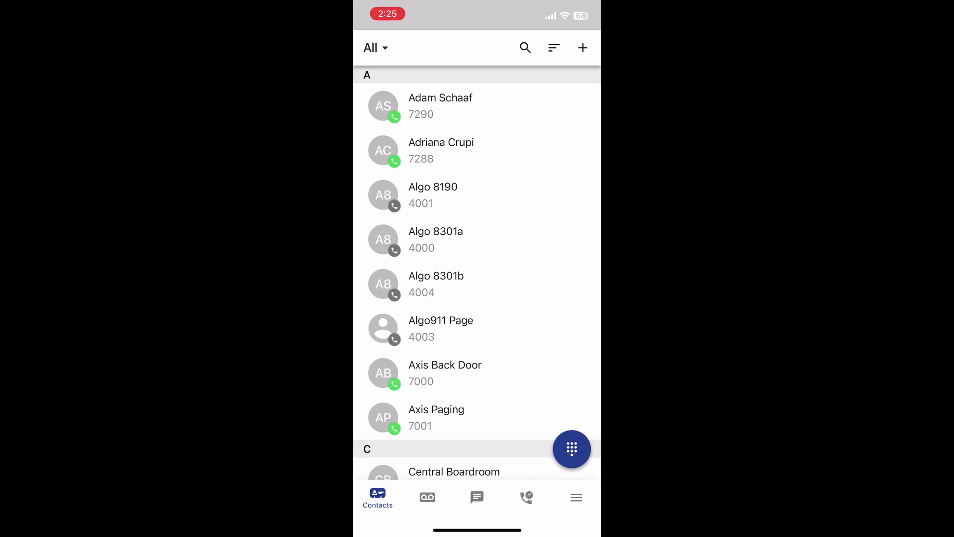
{"action": "left_click", "coordinate": [572, 449]}
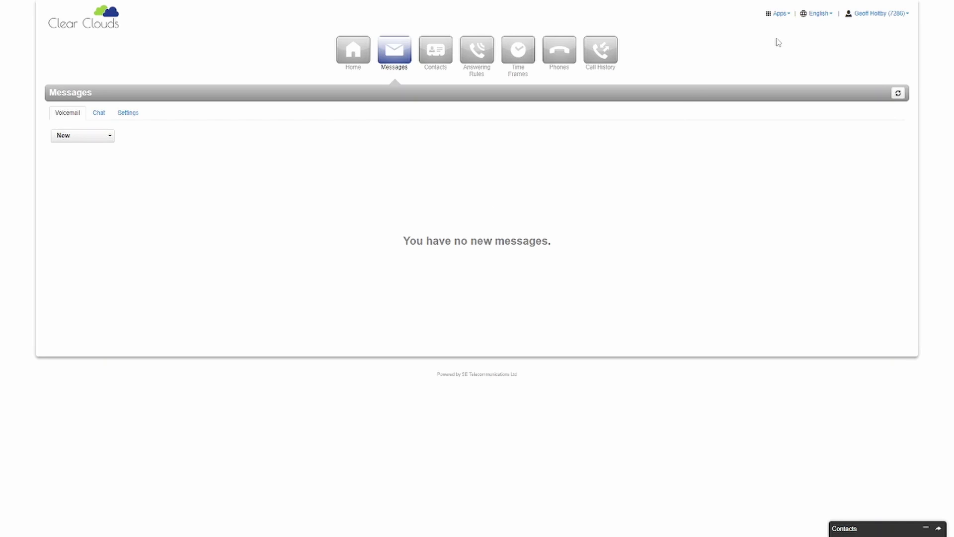
Launch Web Phone from Apps, allow microphone access, and finish the welcome tour.
{"action": "left_click", "coordinate": [780, 14]}
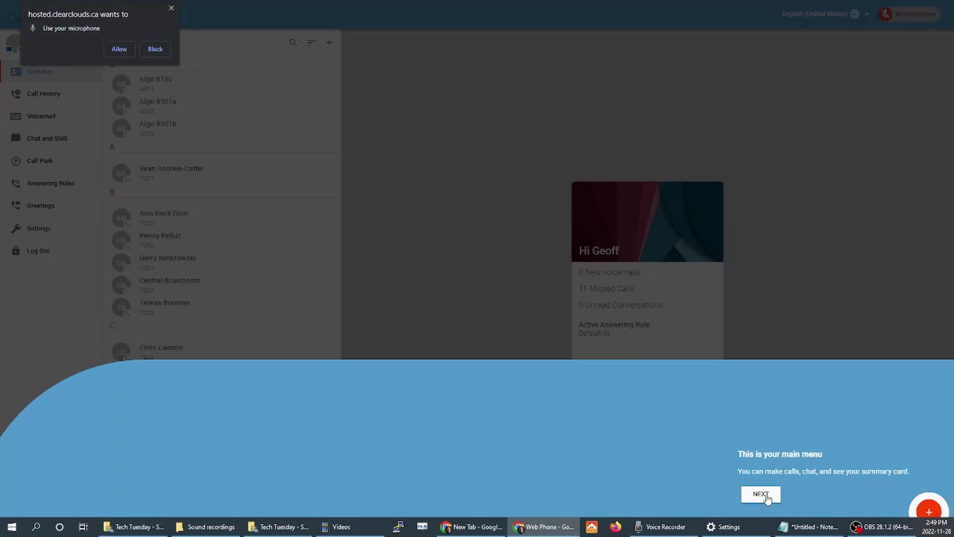
{"action": "left_click", "coordinate": [120, 51]}
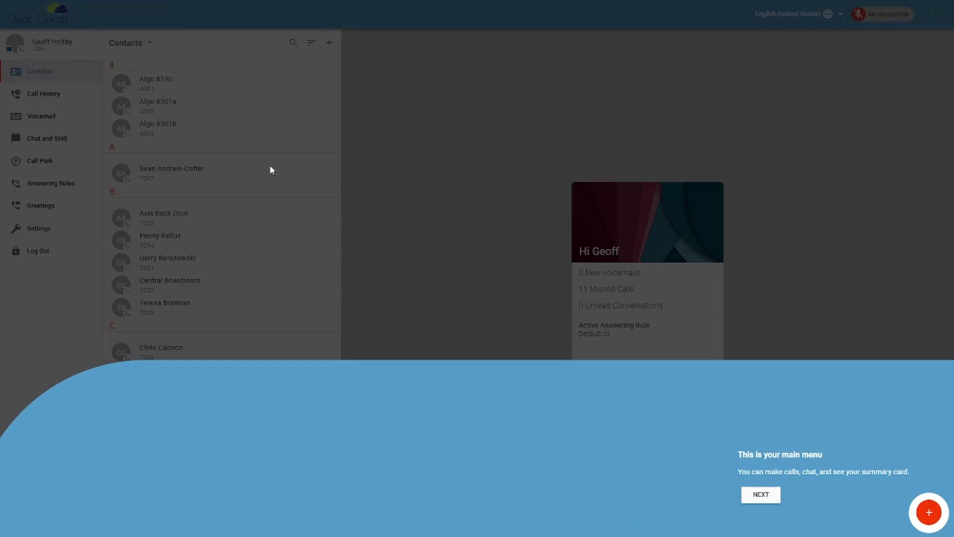
{"action": "left_click", "coordinate": [761, 494]}
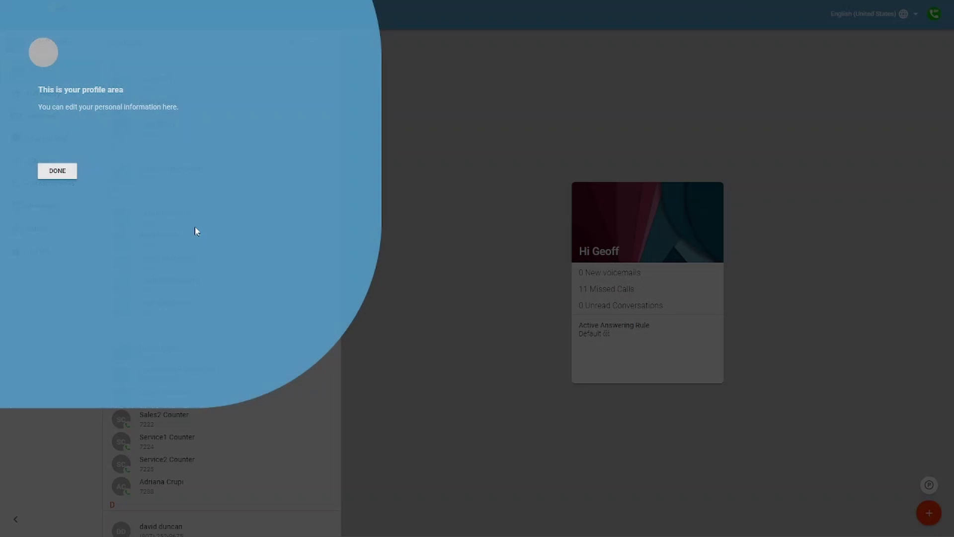
{"action": "left_click", "coordinate": [57, 172]}
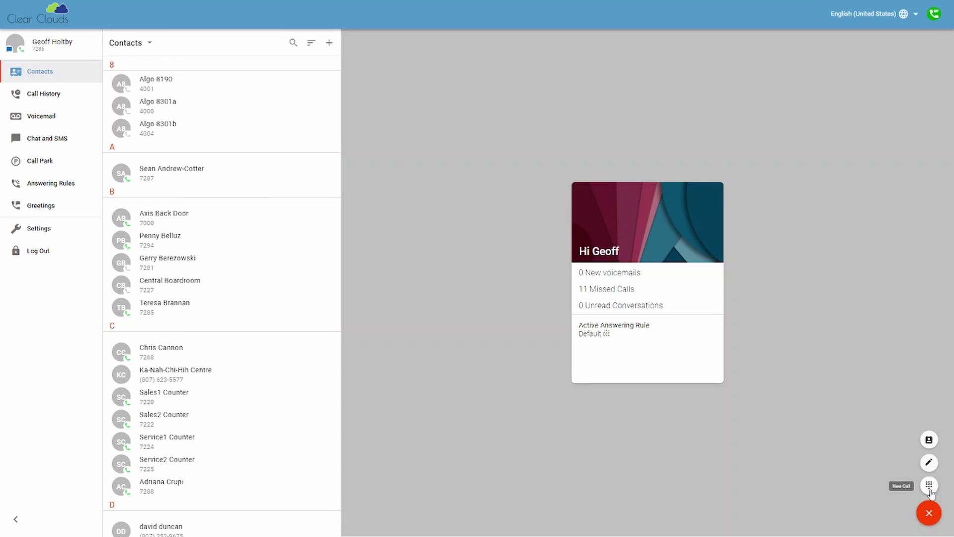
{"action": "left_click", "coordinate": [929, 485]}
{"action": "left_click", "coordinate": [691, 281]}
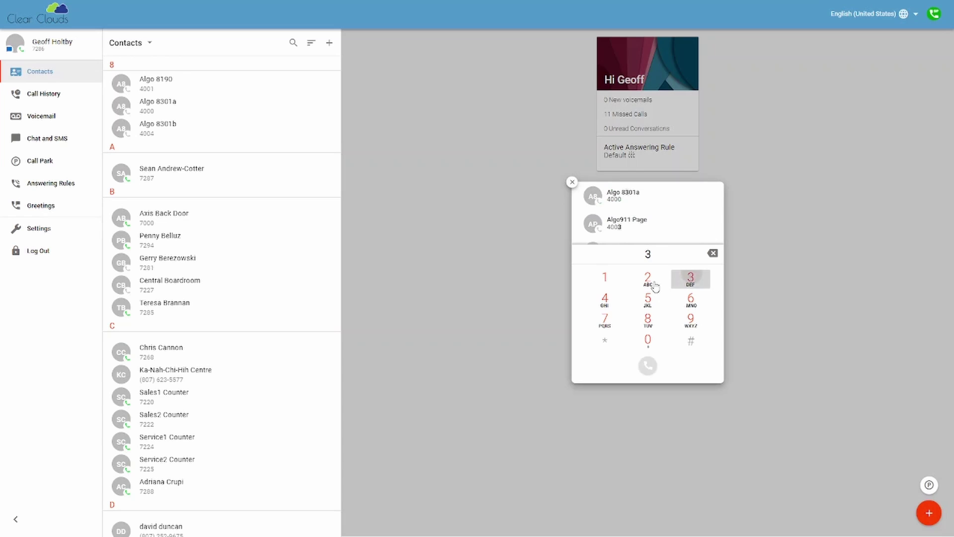
{"action": "left_click", "coordinate": [605, 298]}
{"action": "left_click", "coordinate": [691, 298]}
{"action": "left_click", "coordinate": [605, 320]}
{"action": "left_click", "coordinate": [648, 278]}
{"action": "left_click", "coordinate": [691, 319]}
{"action": "left_click", "coordinate": [648, 279]}
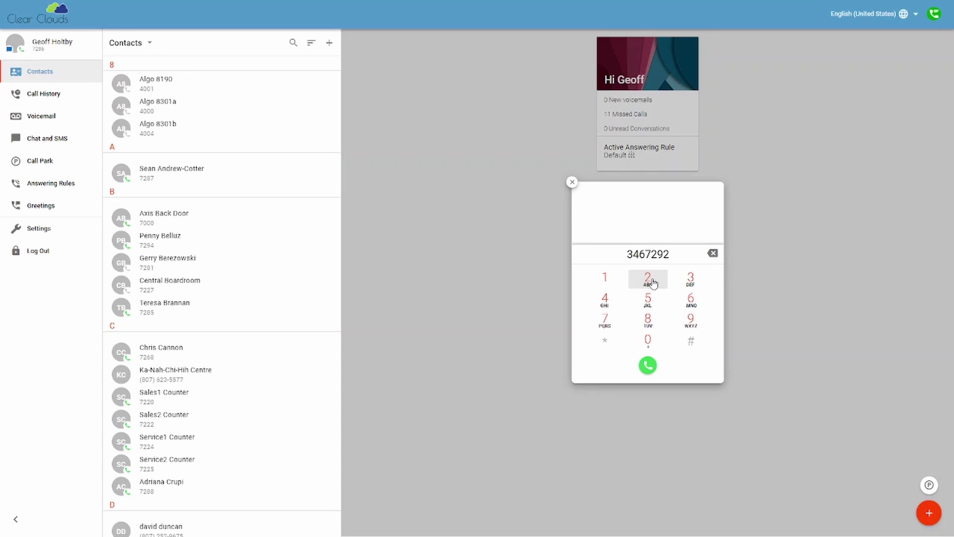